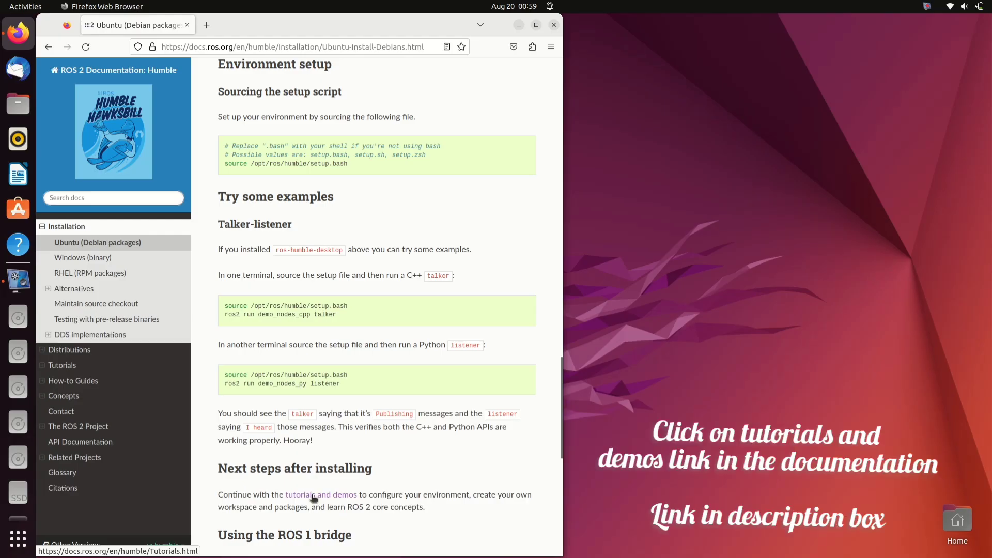
- Open the Configuring environment tutorial and select its 'printenv | grep -i ROS' command
click(314, 496)
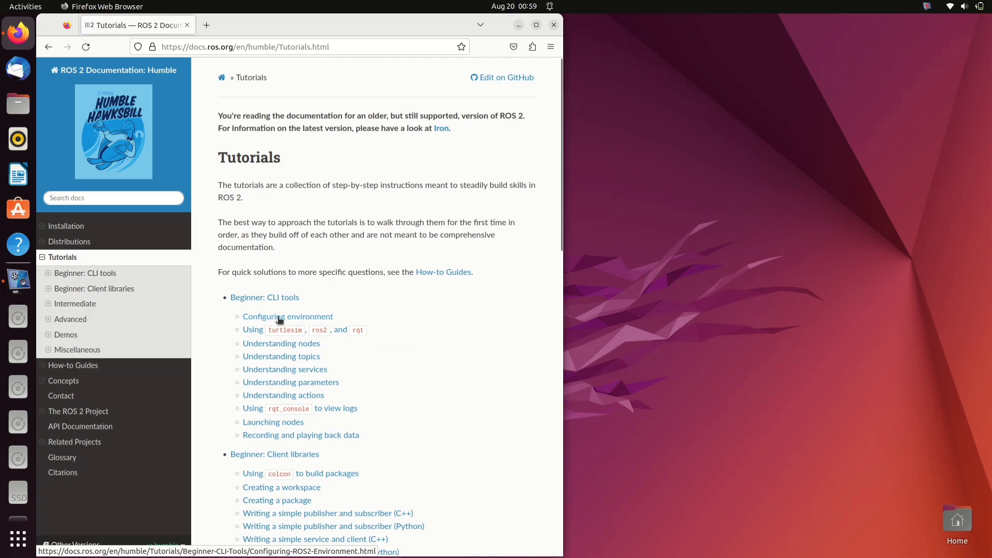
click(279, 319)
scroll(302, 412, down, 8)
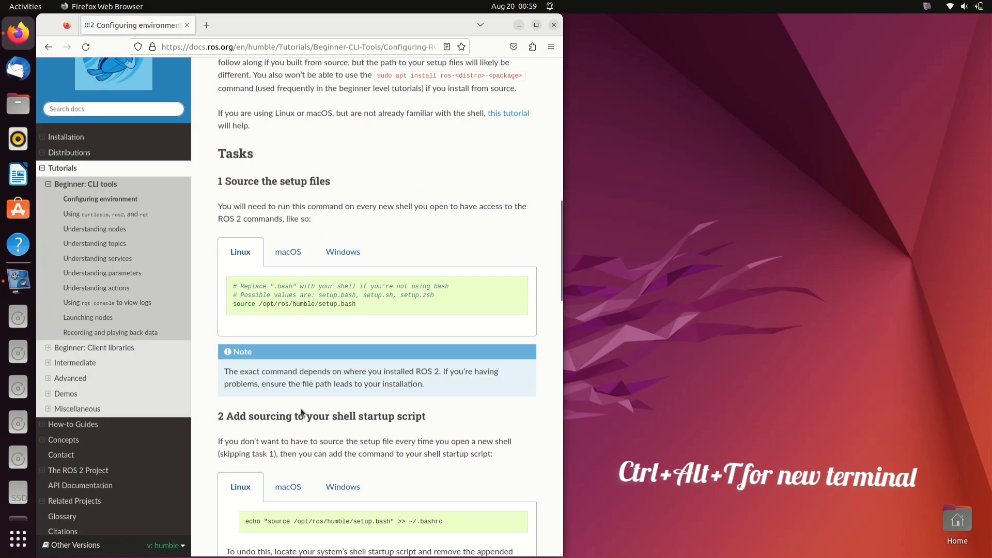
scroll(302, 412, down, 9)
triple_click(274, 252)
key(ctrl+c)
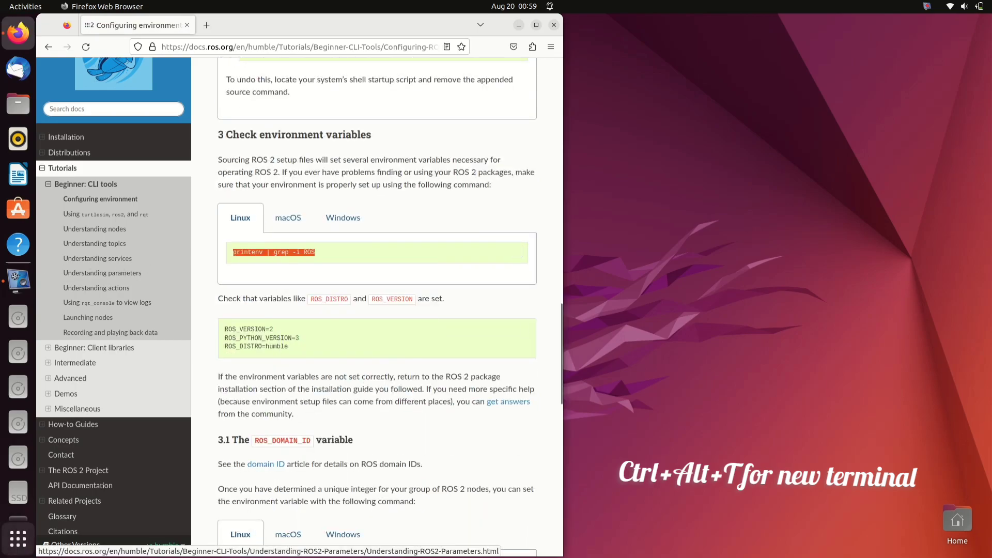
- Run printenv | grep -i ROS in a new terminal, showing ROS_VERSION=2 and ROS_DISTRO=humble
key(ctrl+alt+t)
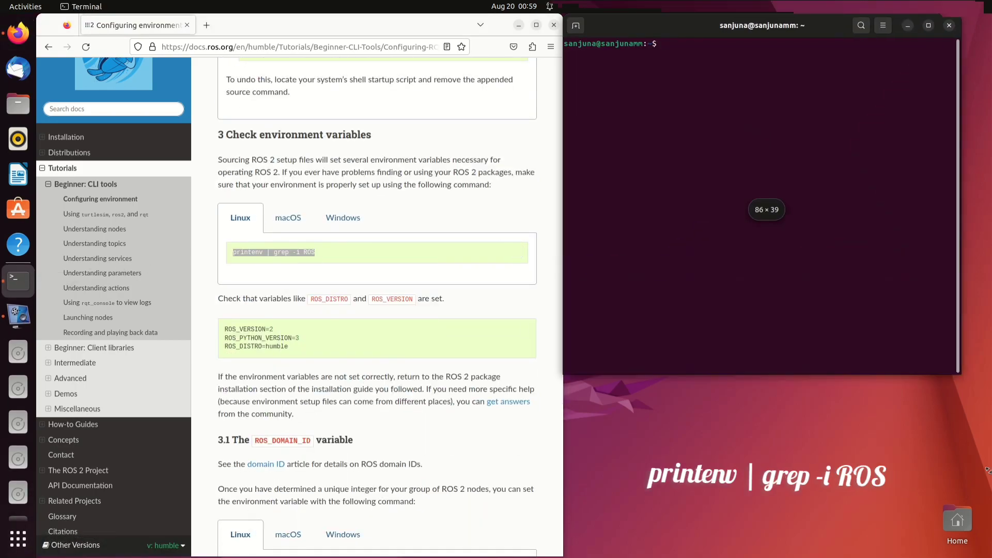
key(ctrl+shift+v)
key(Return)
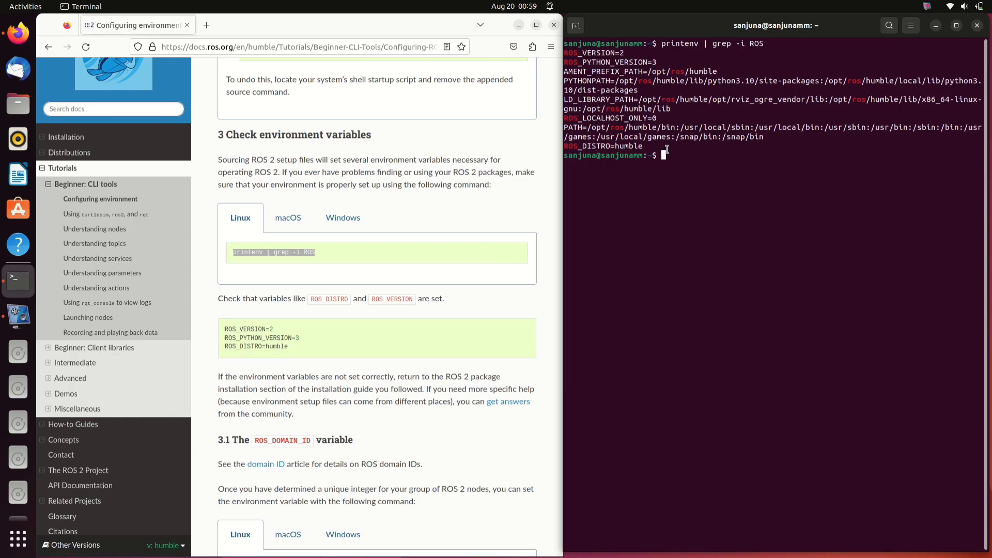
- Copy both apt install commands from the tutorial's Install turtlesim step
scroll(285, 351, down, 5)
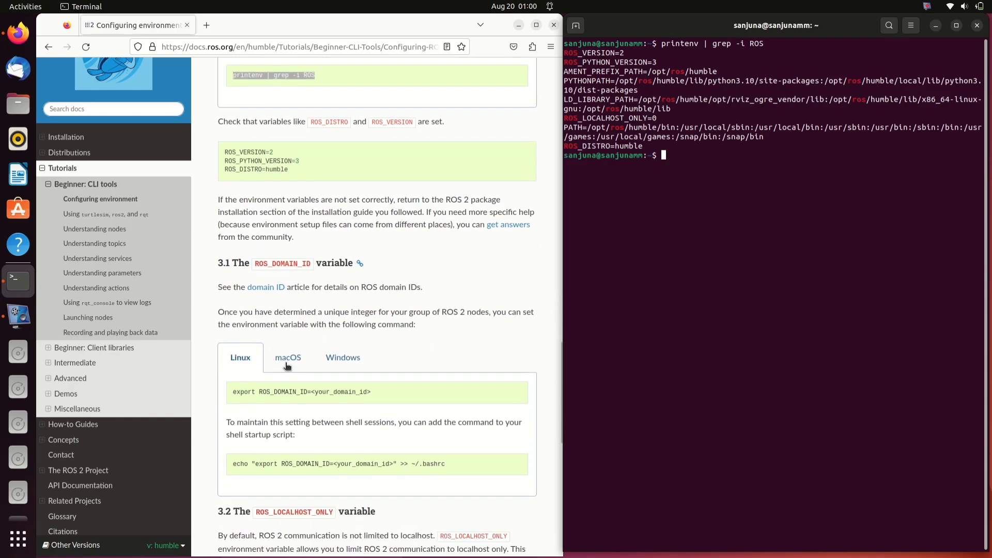
scroll(287, 366, down, 20)
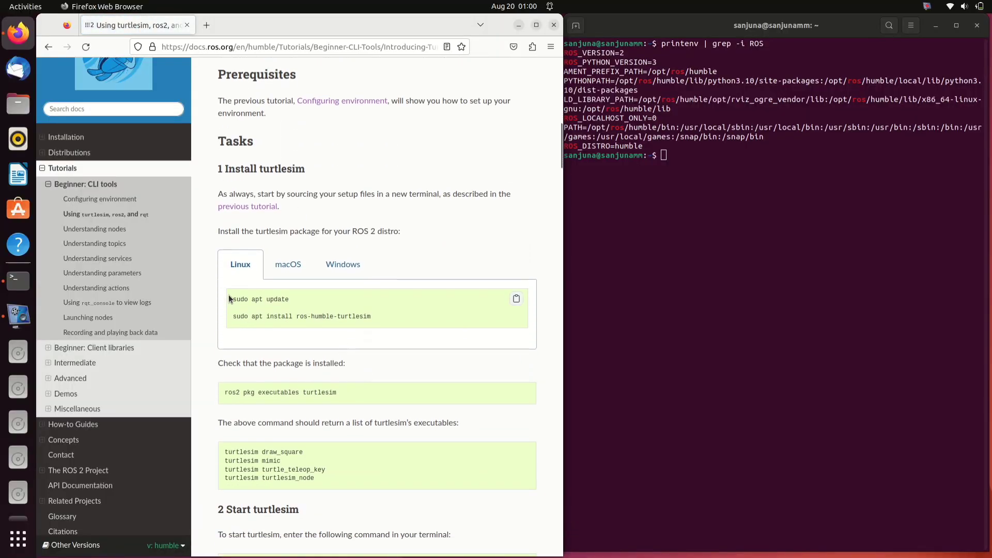
drag(229, 298, 362, 329)
right_click(362, 310)
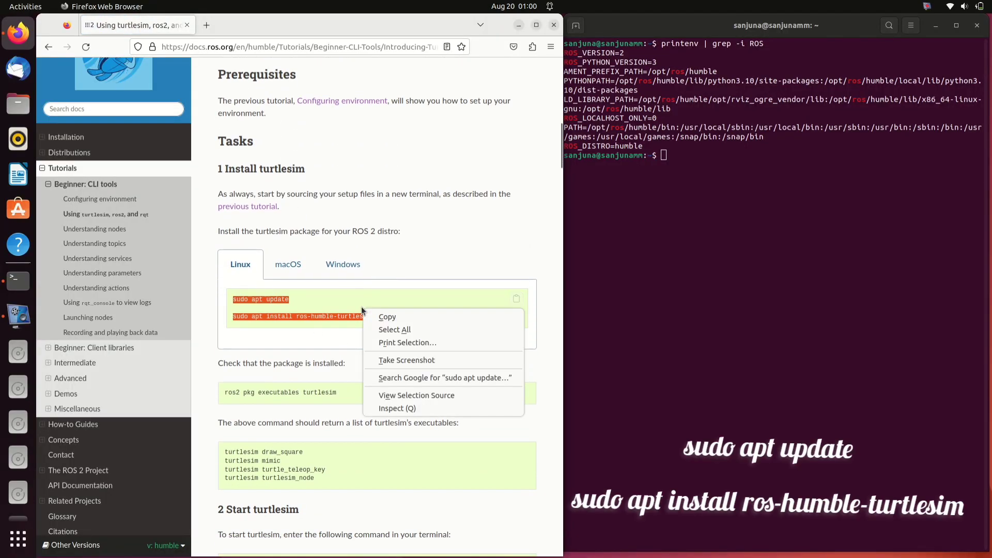
click(383, 318)
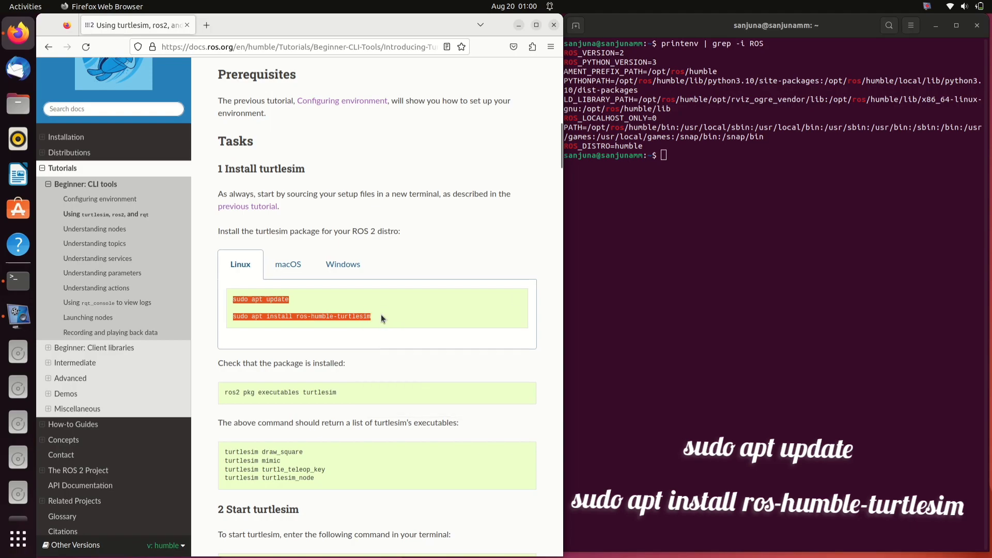
- Run the pasted apt update and ros-humble-turtlesim install commands, entering the sudo password
click(722, 278)
key(ctrl+shift+v)
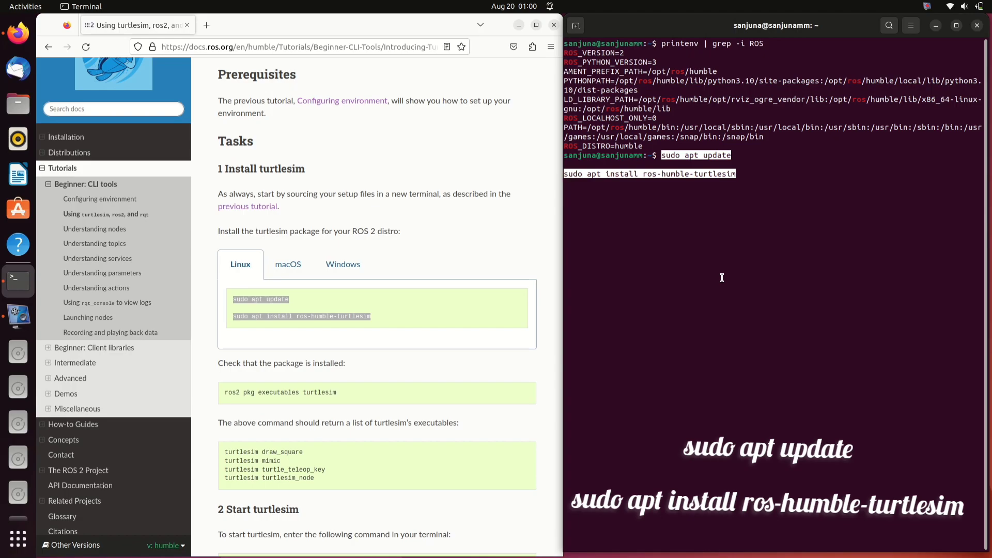
key(Return)
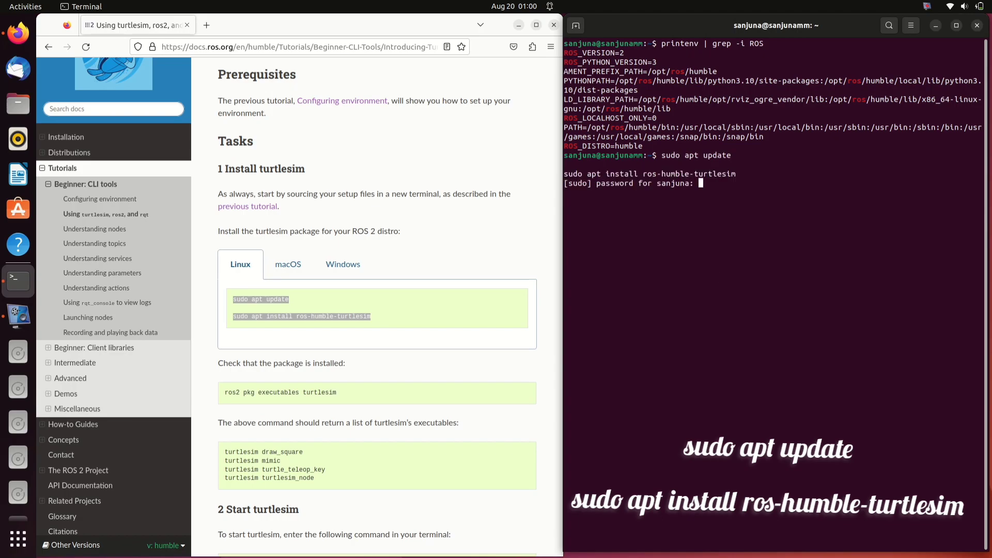
key(Return)
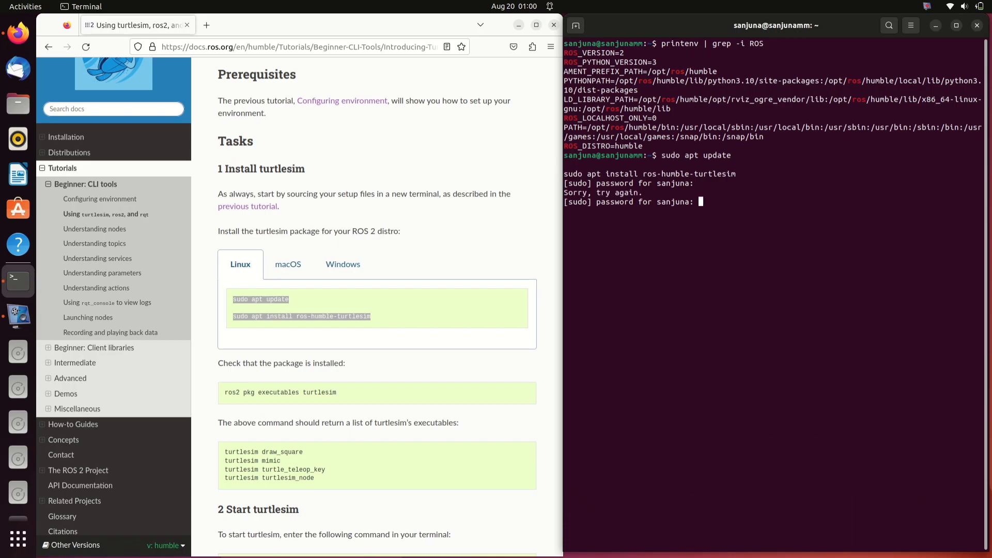
key(Return)
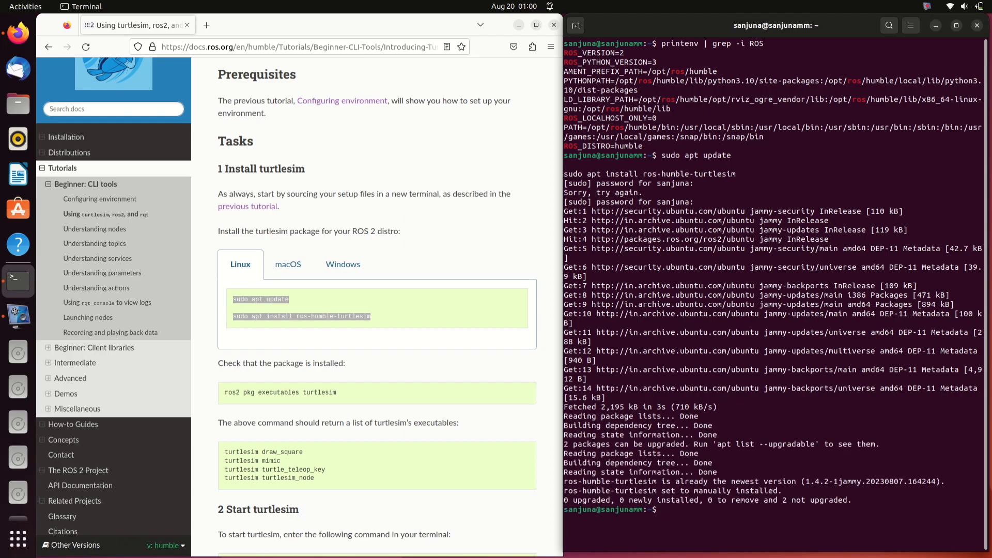
- Run 'ros2 pkg executables turtlesim' to list turtlesim's four executables
triple_click(316, 393)
right_click(312, 392)
click(331, 401)
right_click(694, 422)
click(716, 459)
key(Return)
scroll(525, 484, down, 3)
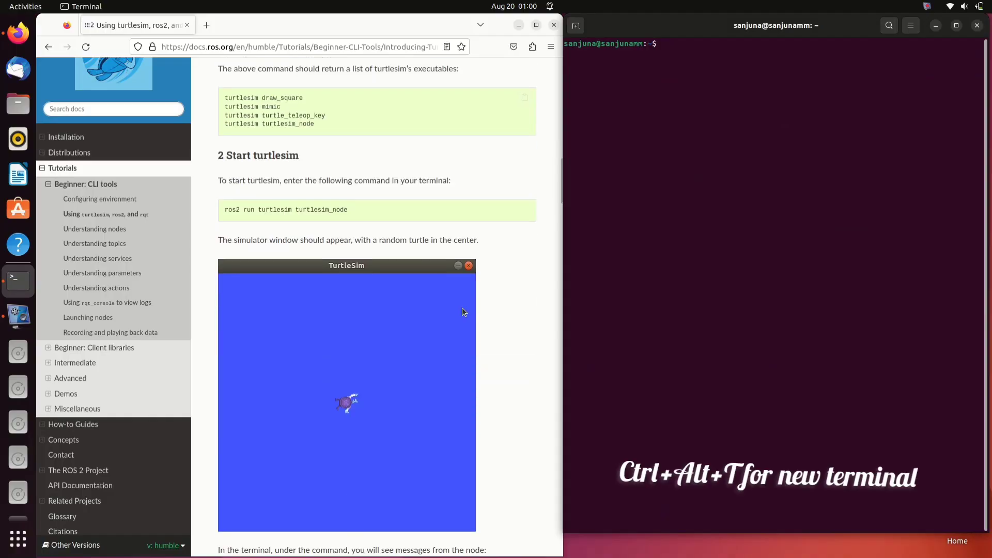
- Run 'ros2 run turtlesim turtlesim_node' in the terminal to open the TurtleSim window
triple_click(284, 210)
right_click(287, 212)
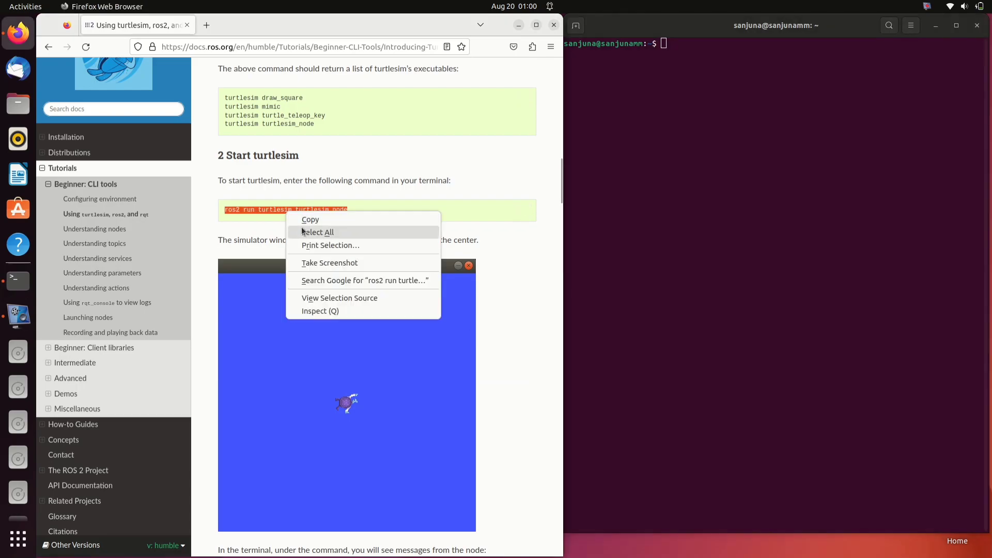
click(310, 219)
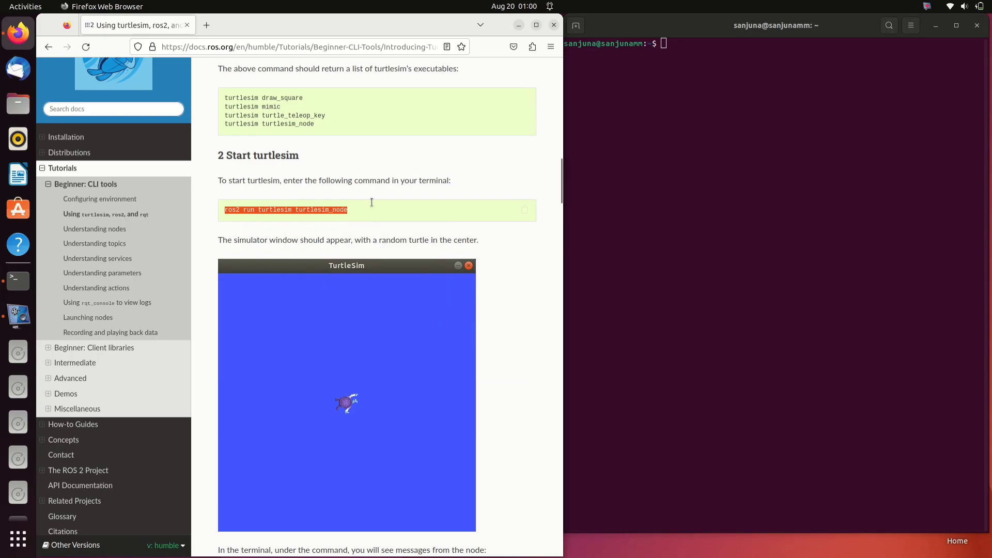
right_click(655, 94)
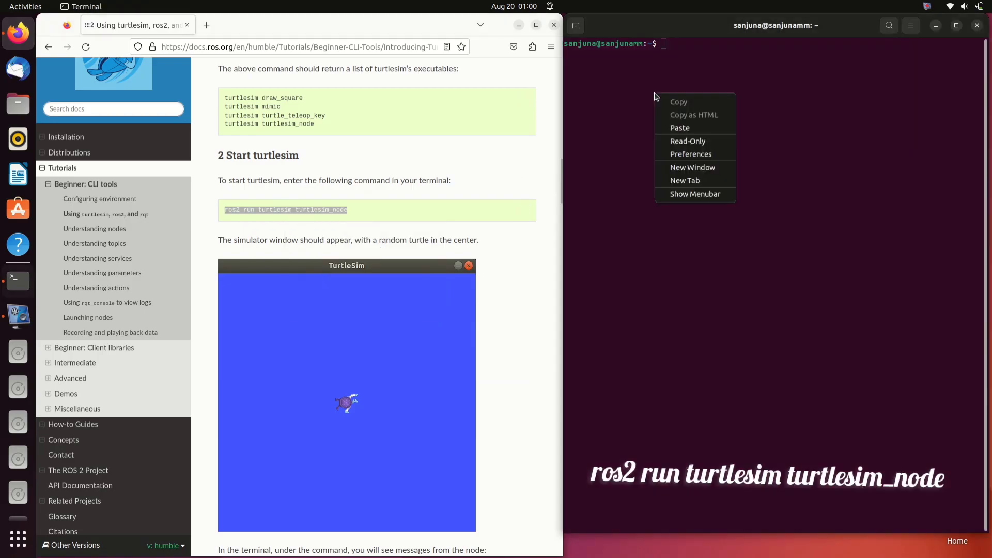
click(680, 128)
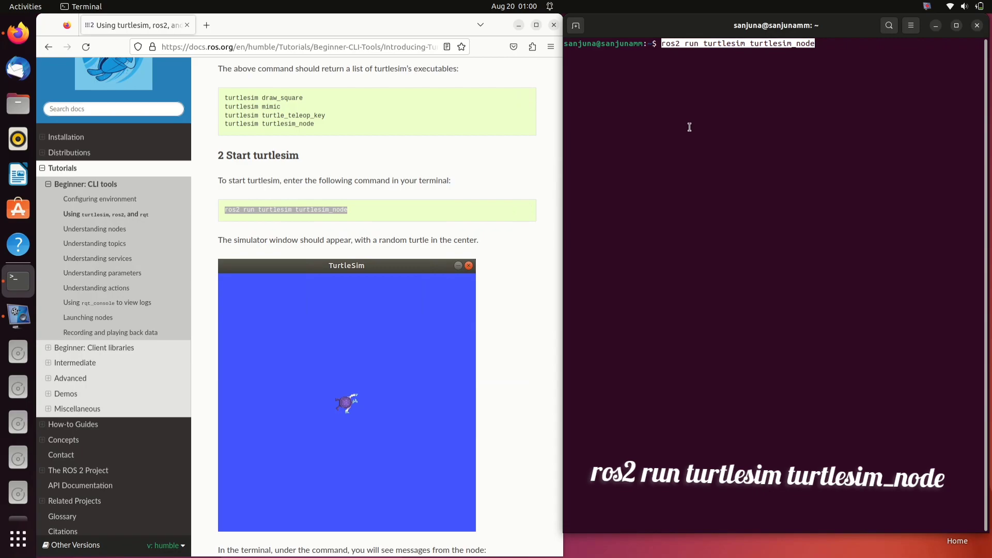
key(Return)
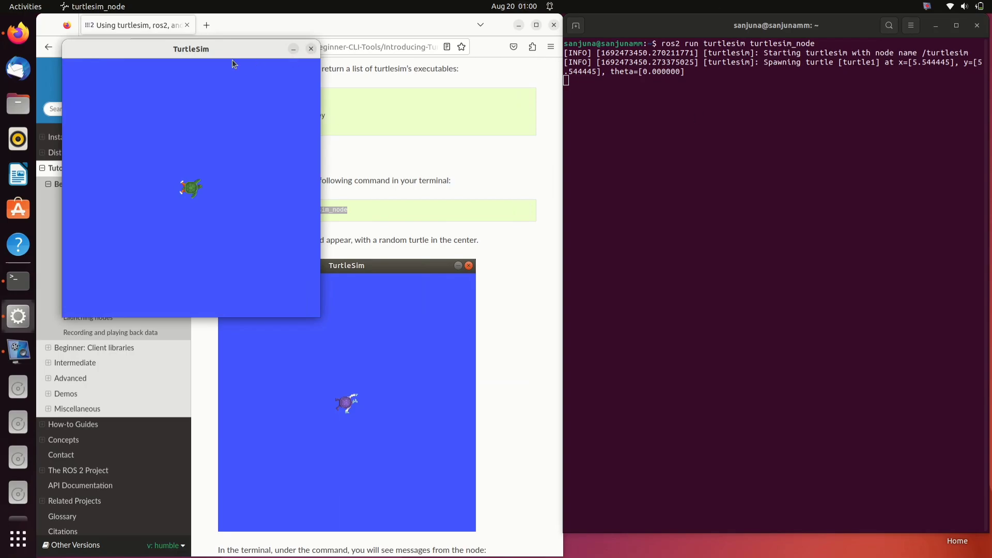
- Rearrange TurtleSim and the terminal, opening a second terminal in the lower right
drag(163, 49, 315, 267)
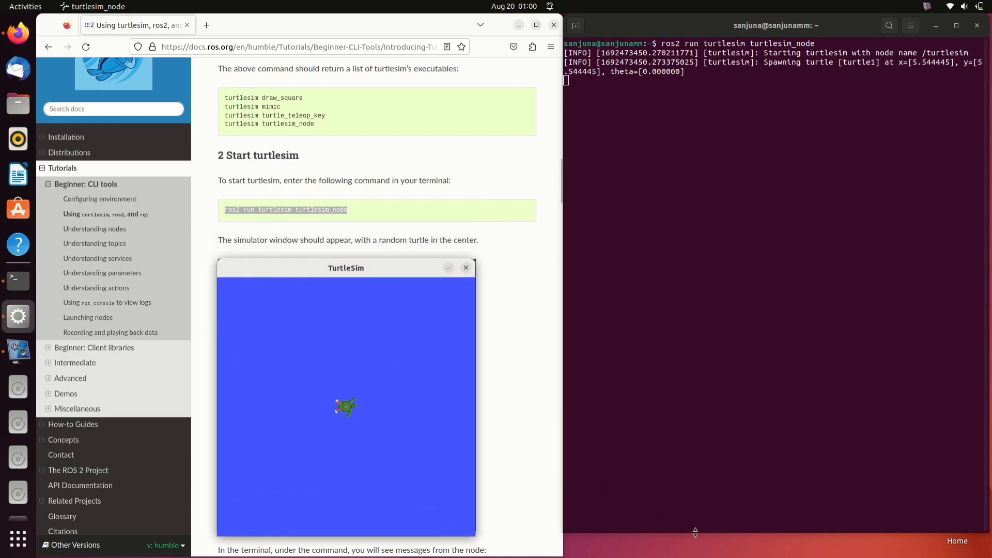
drag(695, 532, 704, 245)
key(ctrl+alt+t)
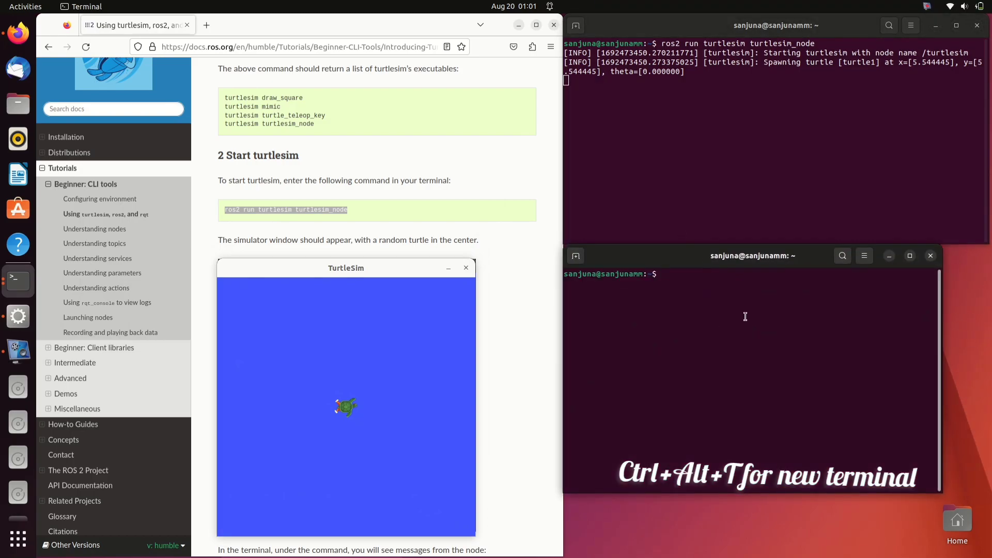
drag(942, 493, 986, 556)
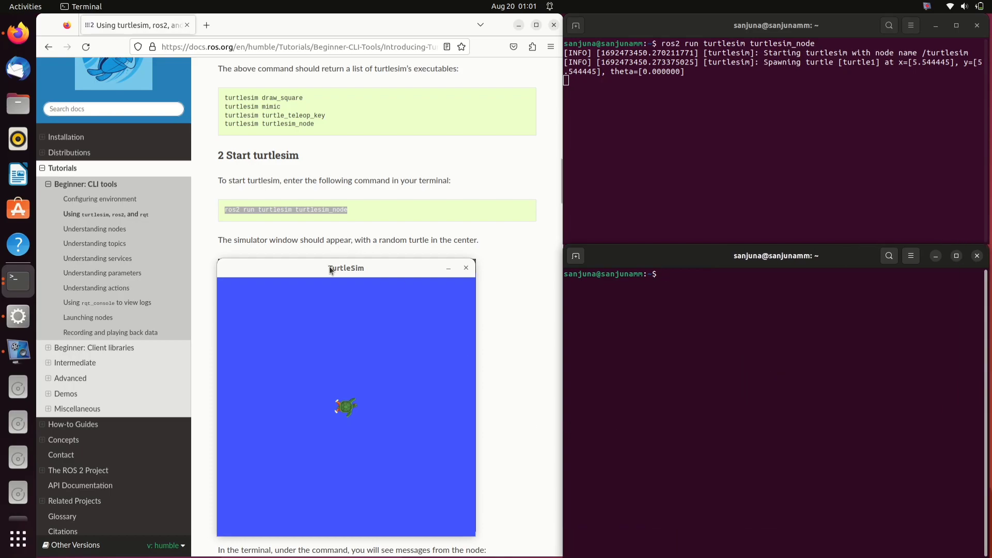
drag(332, 268, 330, 272)
- Copy the 'ros2 run turtlesim turtle_teleop_key' command from the tutorial's Use turtlesim step
click(329, 240)
scroll(336, 268, down, 5)
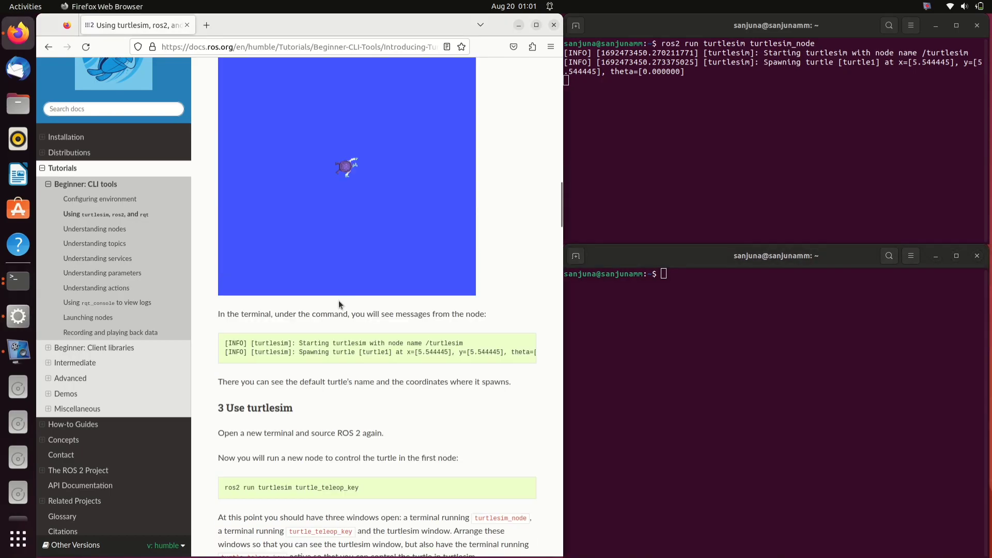
scroll(315, 352, down, 3)
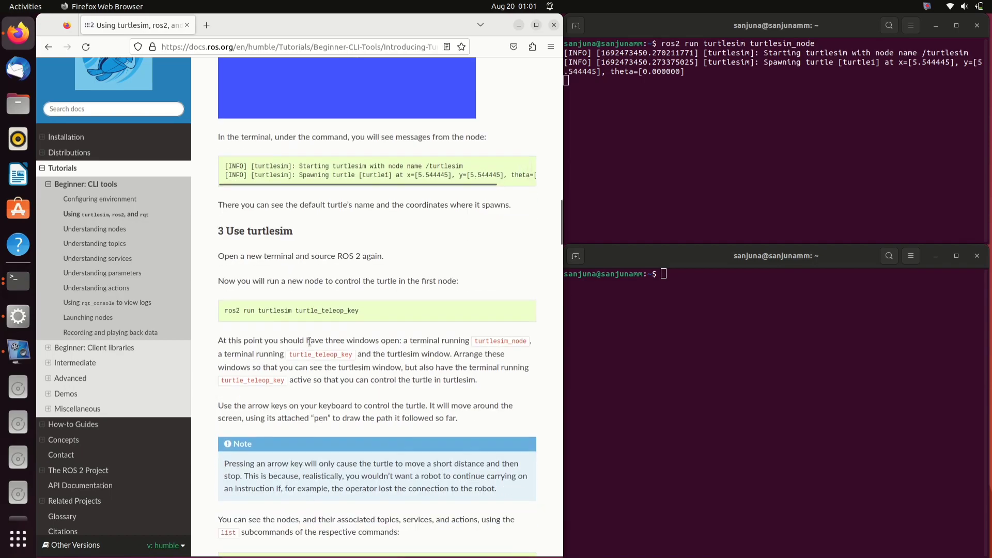
drag(360, 311, 225, 311)
right_click(309, 313)
click(330, 321)
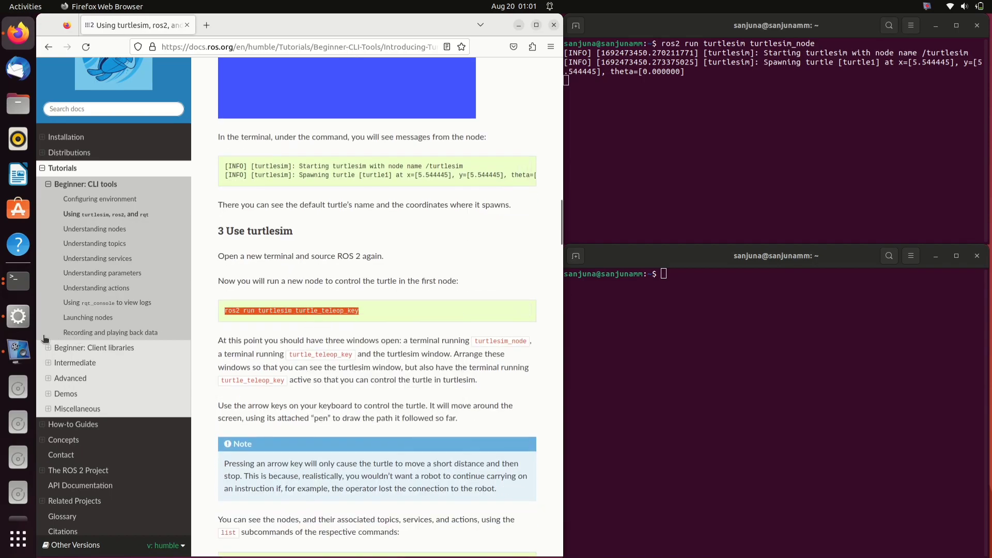
click(18, 321)
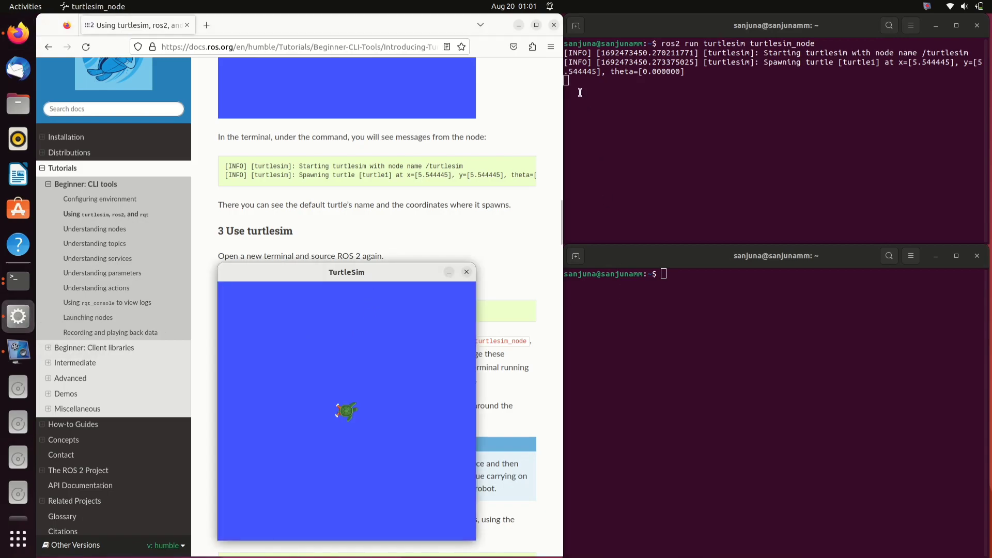
- Run 'ros2 topic list' in the lower terminal, then launch rqt_graph
click(520, 26)
click(694, 372)
text(ros2 topic li)
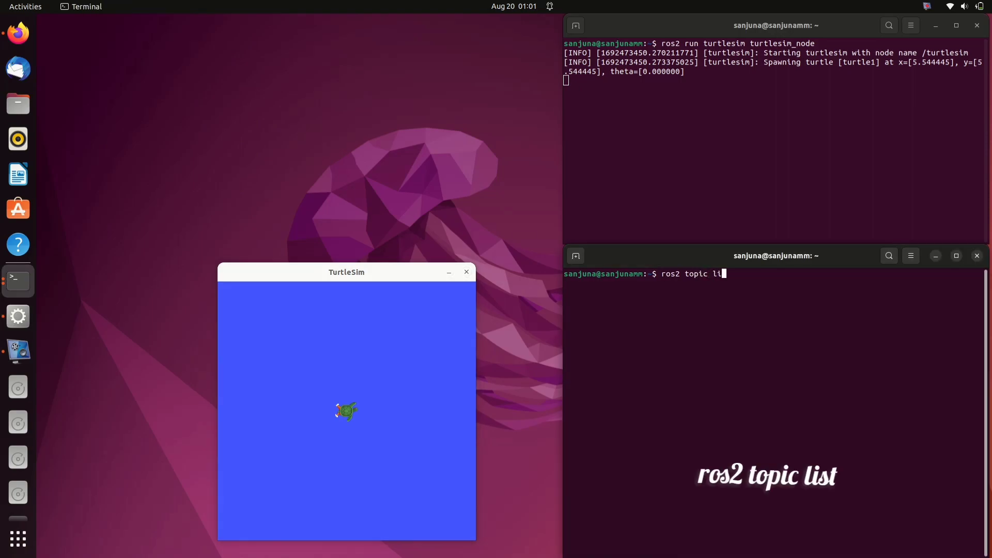
text(st)
key(Return)
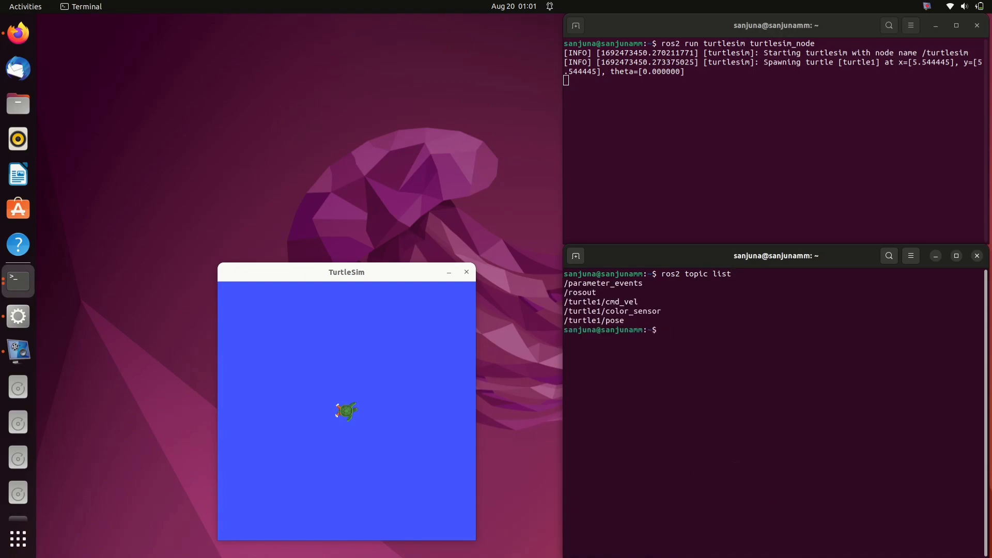
text(rqt_)
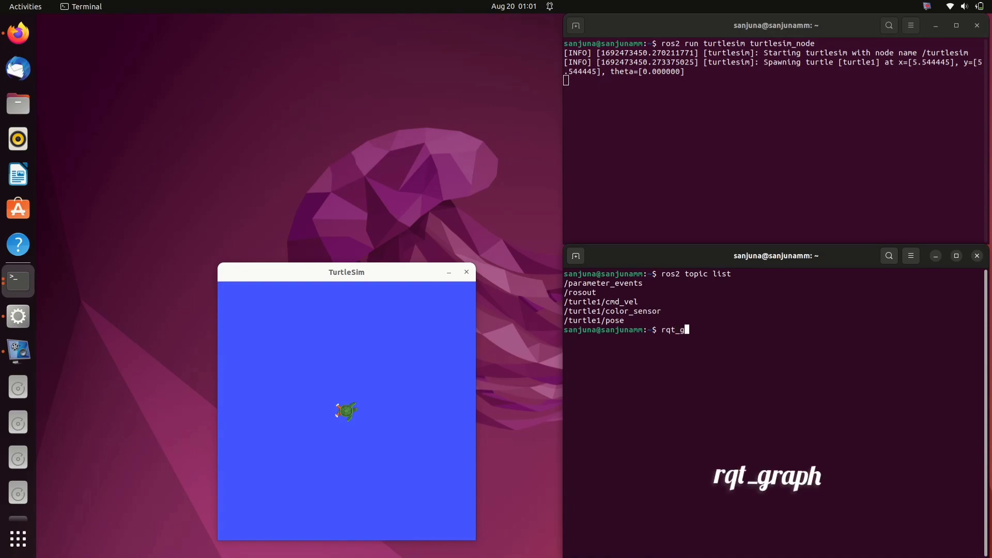
text(graph)
key(Return)
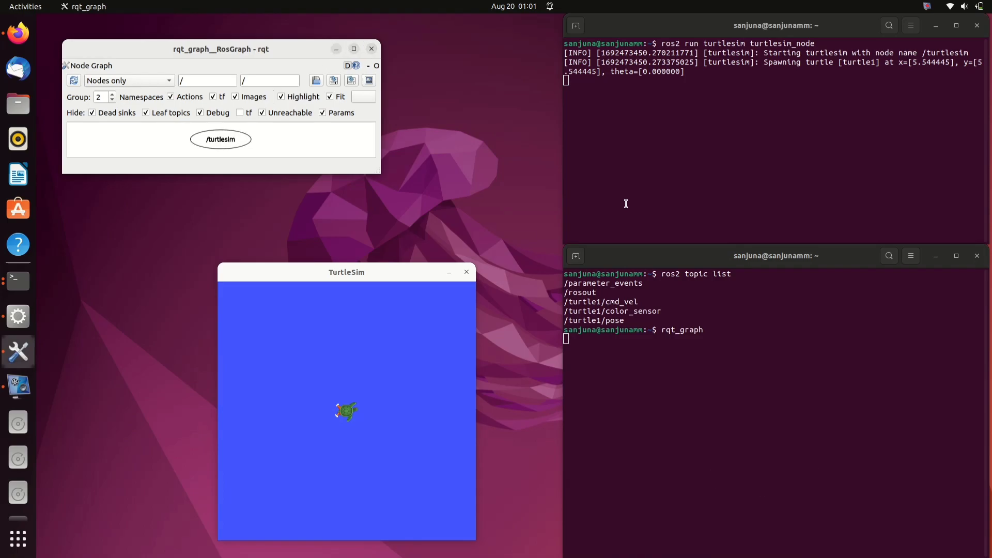
- Close the rqt_graph Node Graph window
click(371, 49)
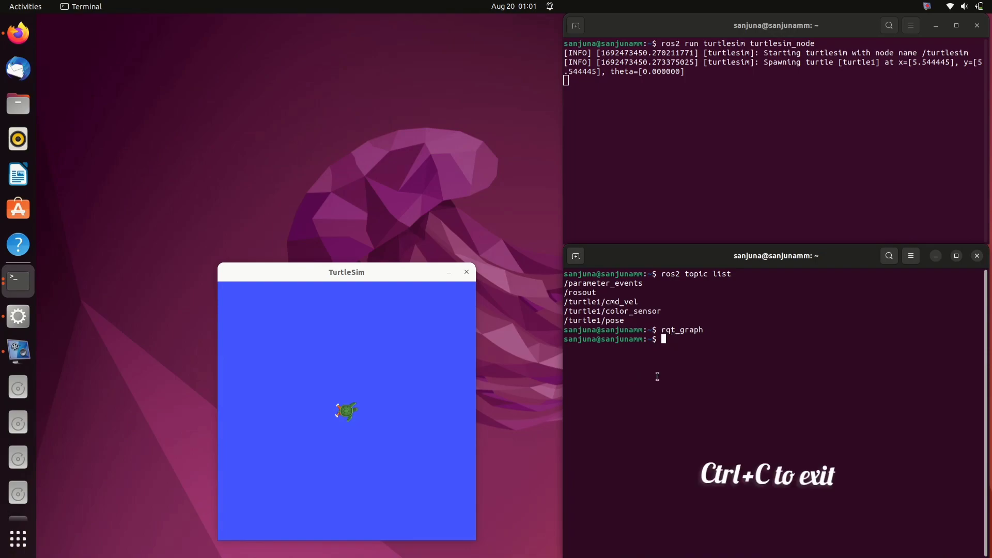
- Start turtle_teleop_key in a new terminal tab
key(ctrl+shift+t)
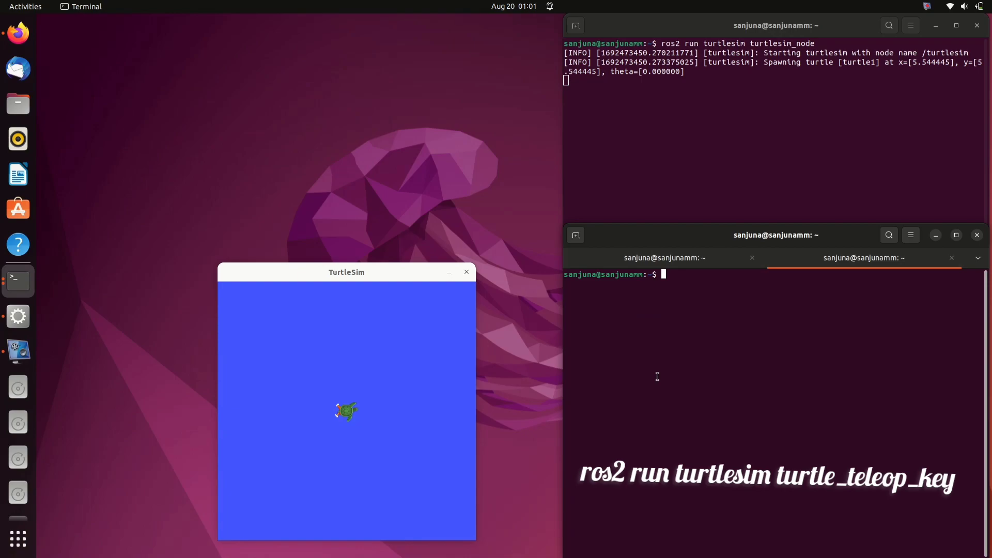
key(ctrl+shift+v)
key(Return)
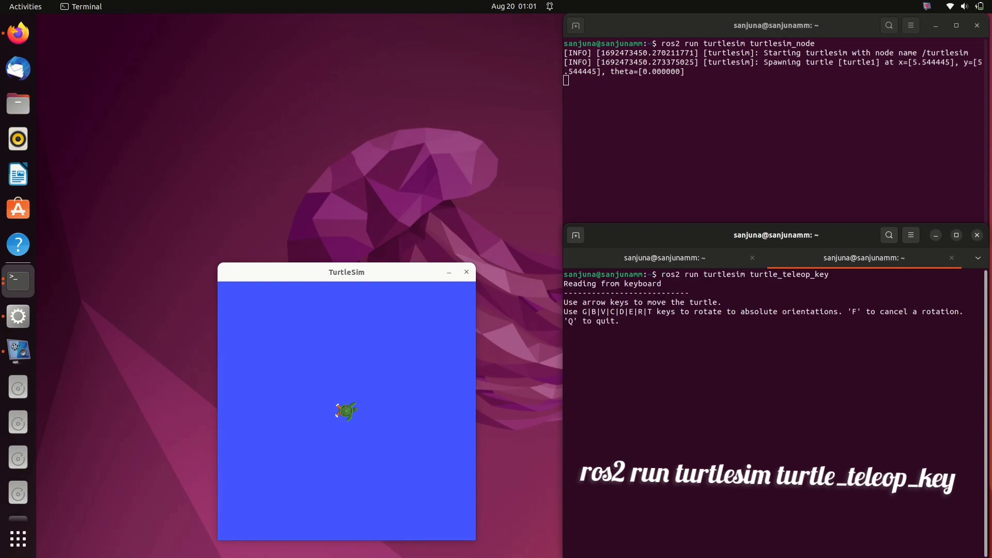
- Steer the turtle with the arrow keys to trace a hexagon-like loop
key(Up)
key(Down)
key(Left)
key(Up)
key(Right)
key(Up)
key(Right)
key(Up)
key(Right)
key(Up)
key(Right)
key(Up)
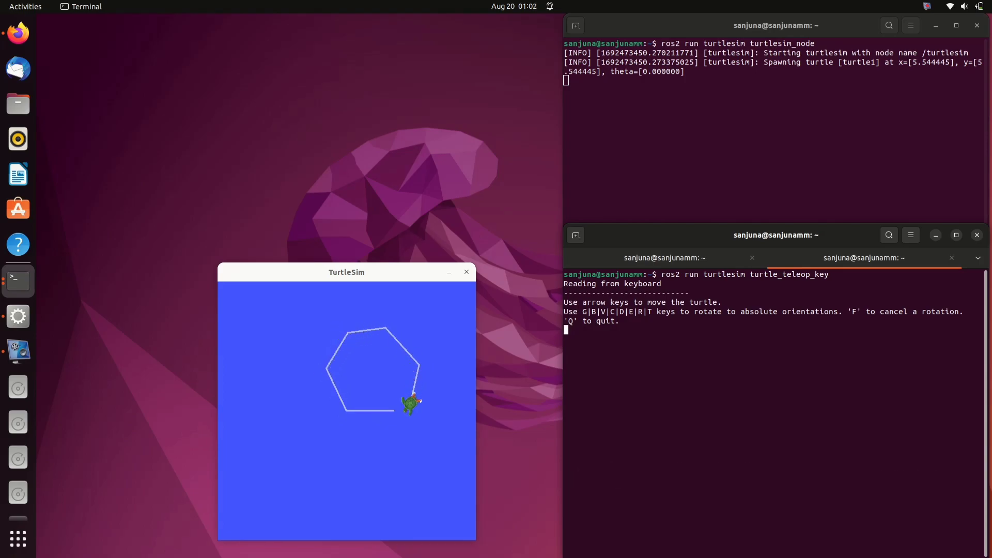
key(Right)
key(Up)
key(Up)
- Rotate the turtle and reverse it to draw an extra diagonal line
key(Left)
key(Down)
key(Down)
key(Right)
- In the first terminal tab, type 'ros2 topic echo /turtle1/cmd_vel'
click(656, 266)
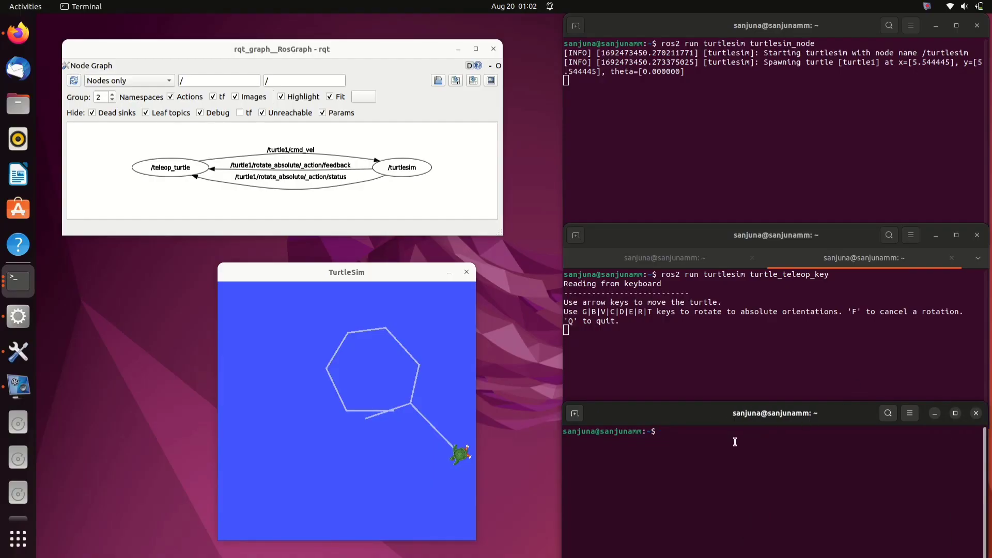
text(rs)
key(BackSpace)
text(os2 topic echo /turtle1/cmd_vel)
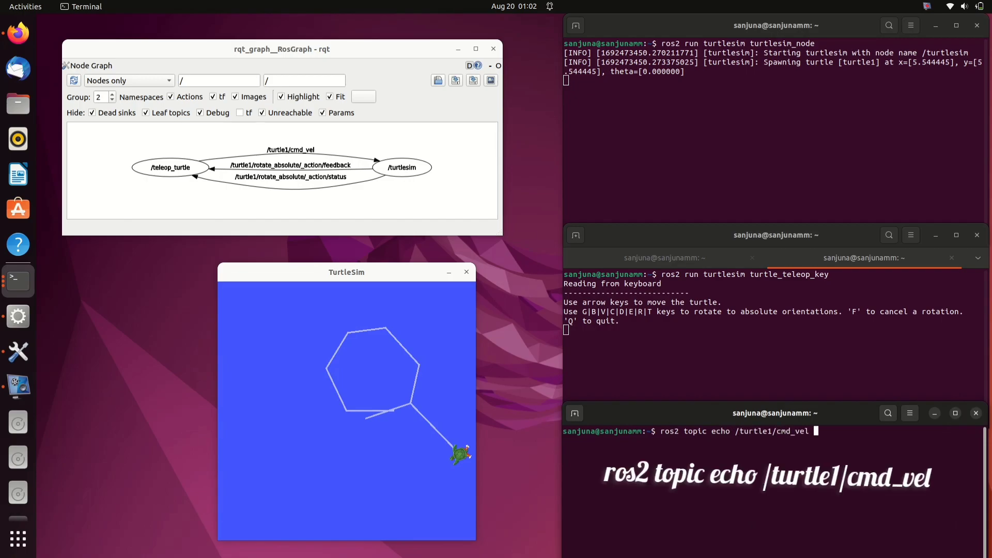
- Start echoing /turtle1/cmd_vel, then drive and turn the turtle from the teleop terminal
key(Return)
click(565, 329)
key(Up)
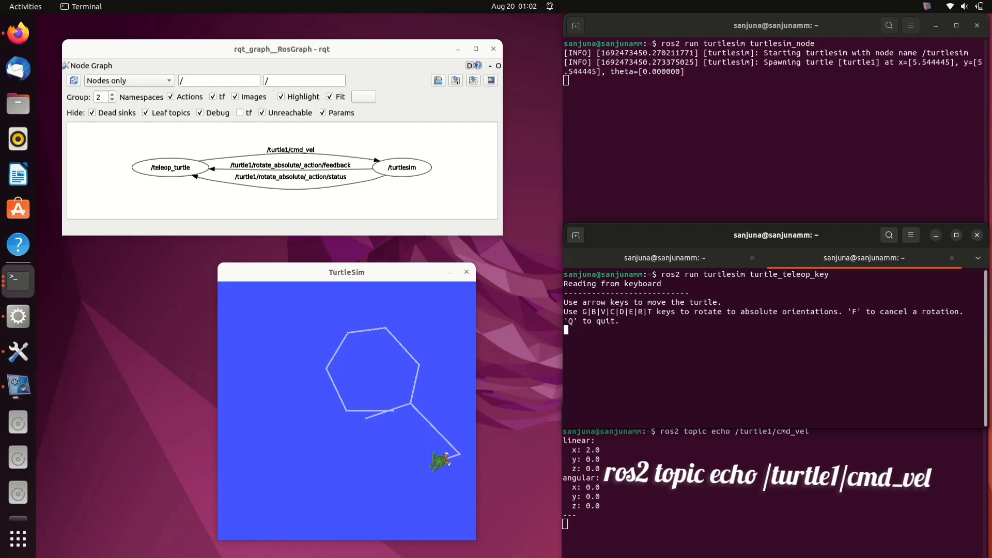
key(Left)
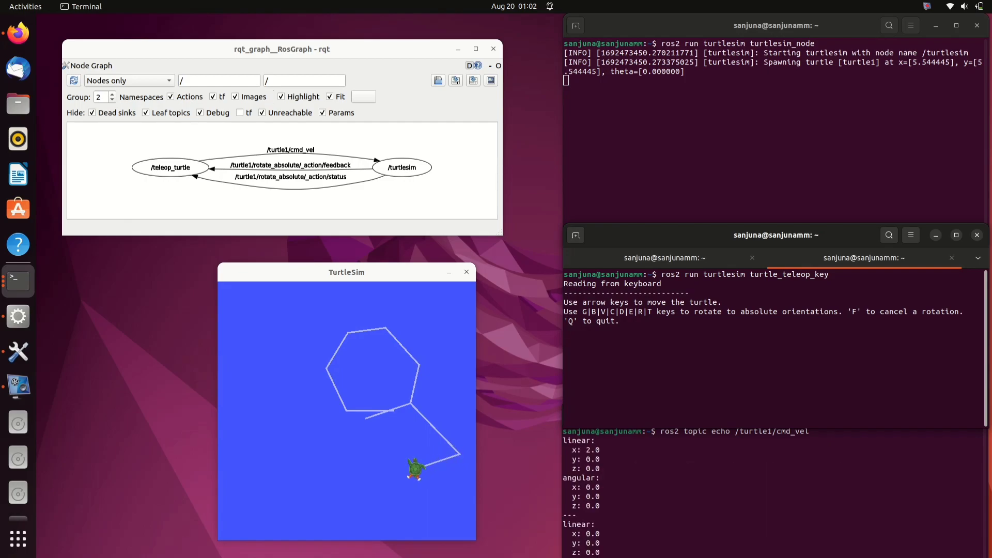
- Move the echo terminal higher and drive the turtle again to print more Twist messages
click(713, 460)
drag(711, 419, 709, 367)
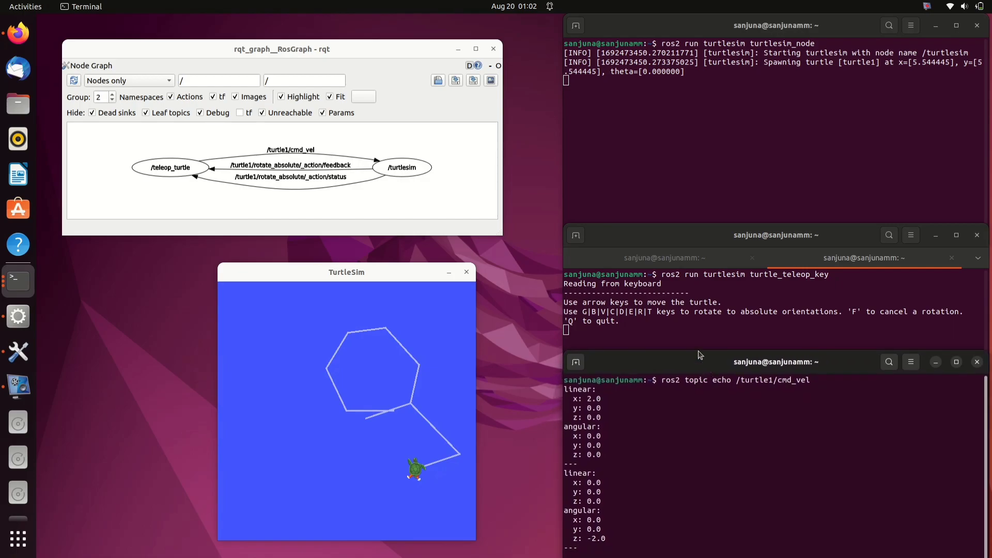
click(692, 331)
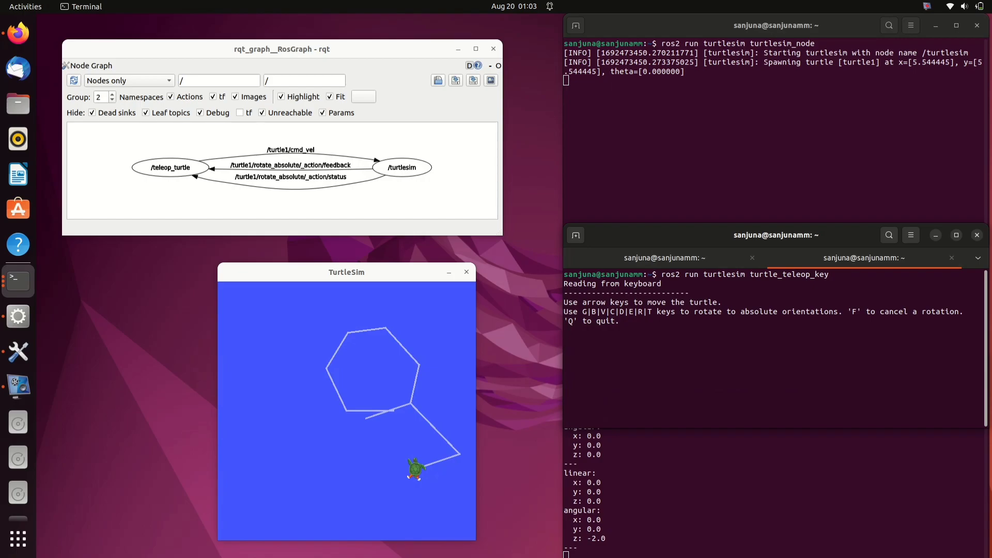
key(Up)
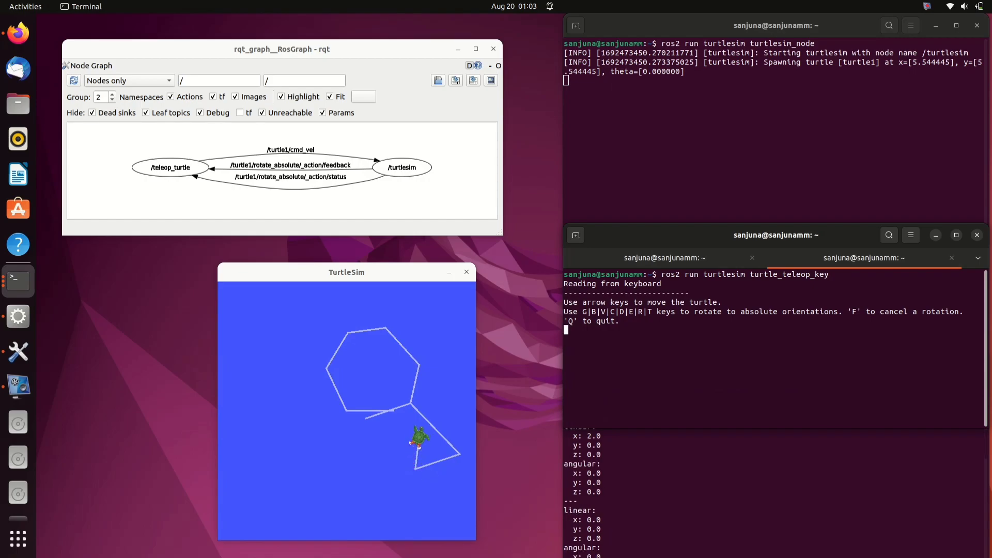
key(r)
click(752, 453)
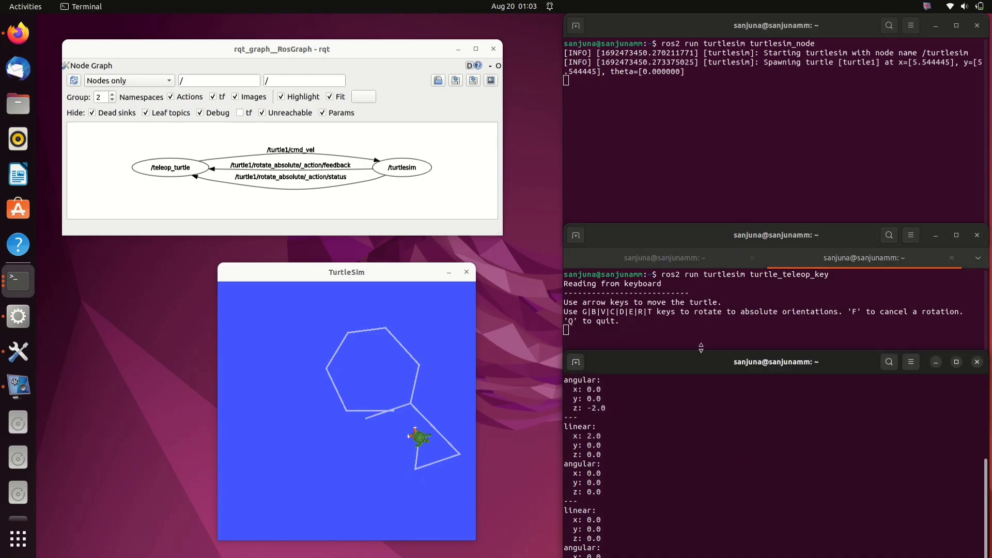